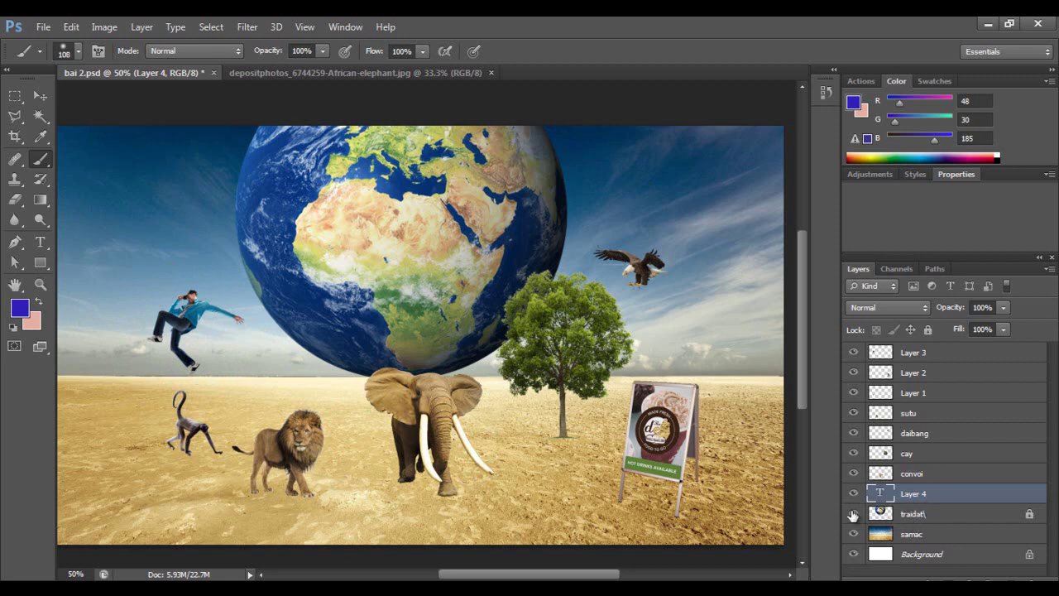
Hide all layers, and show only the samac, traidat\ and convoi layers again
left_click_drag(854, 352, 861, 571)
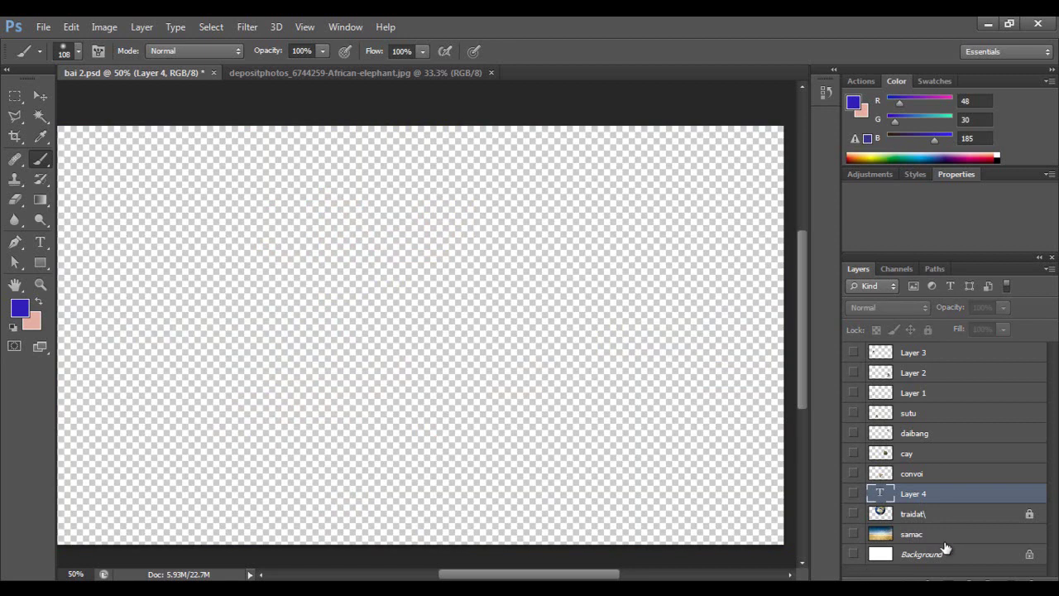
left_click(854, 534)
left_click(854, 513)
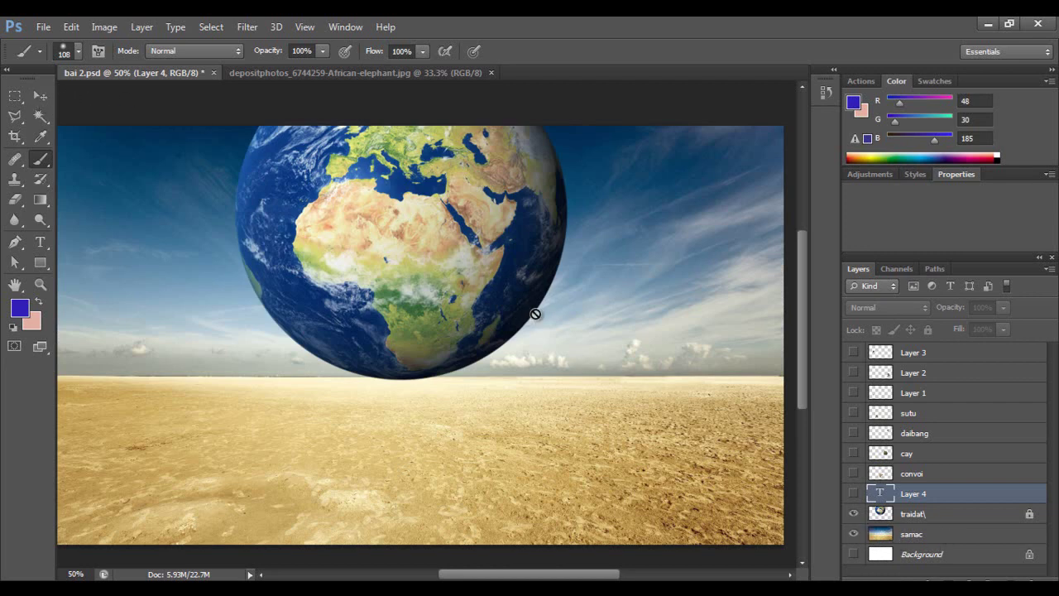
left_click(854, 473)
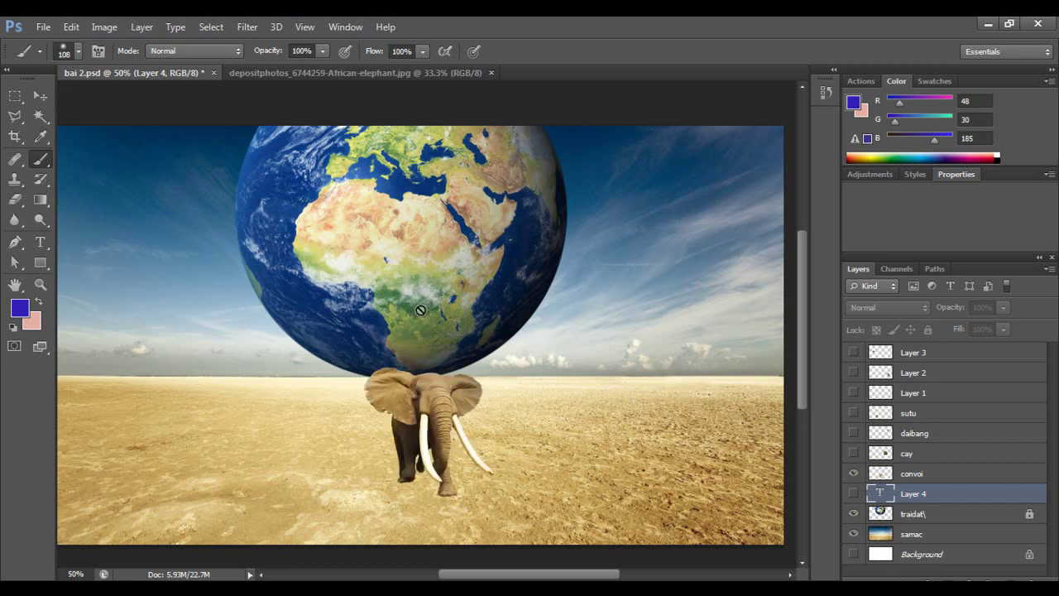
Unlock the traidat\ layer and move the Earth down and to the left so it sits partly behind the elephant
left_click(40, 96)
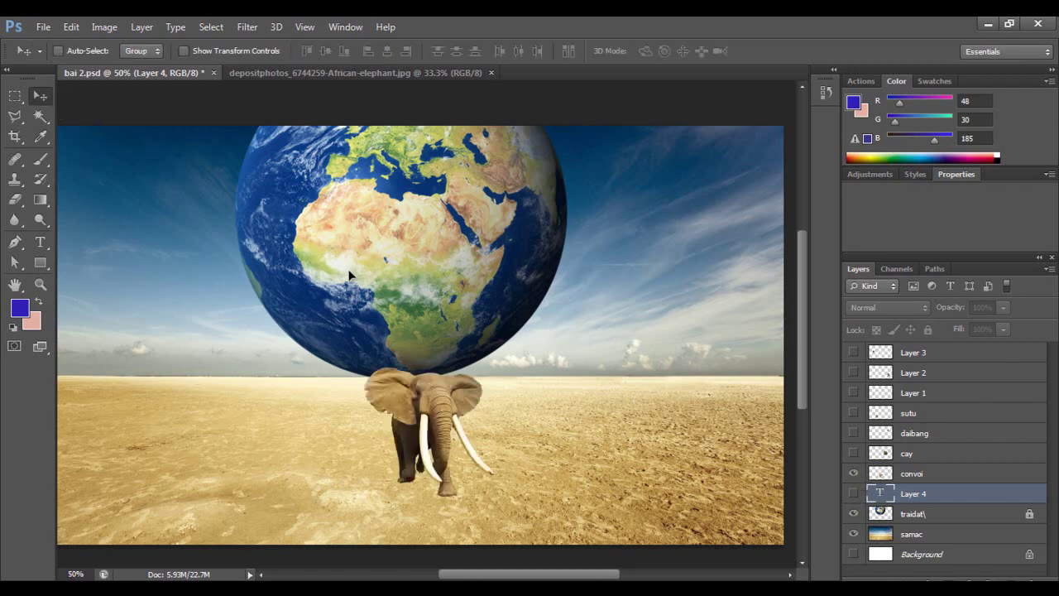
left_click(913, 516)
left_click(357, 301)
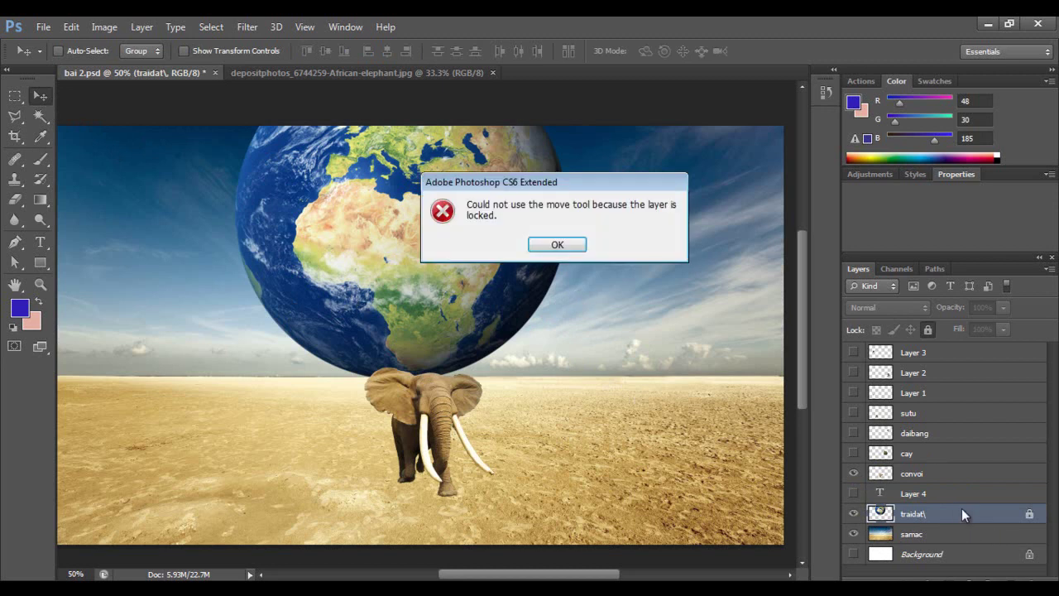
left_click(558, 245)
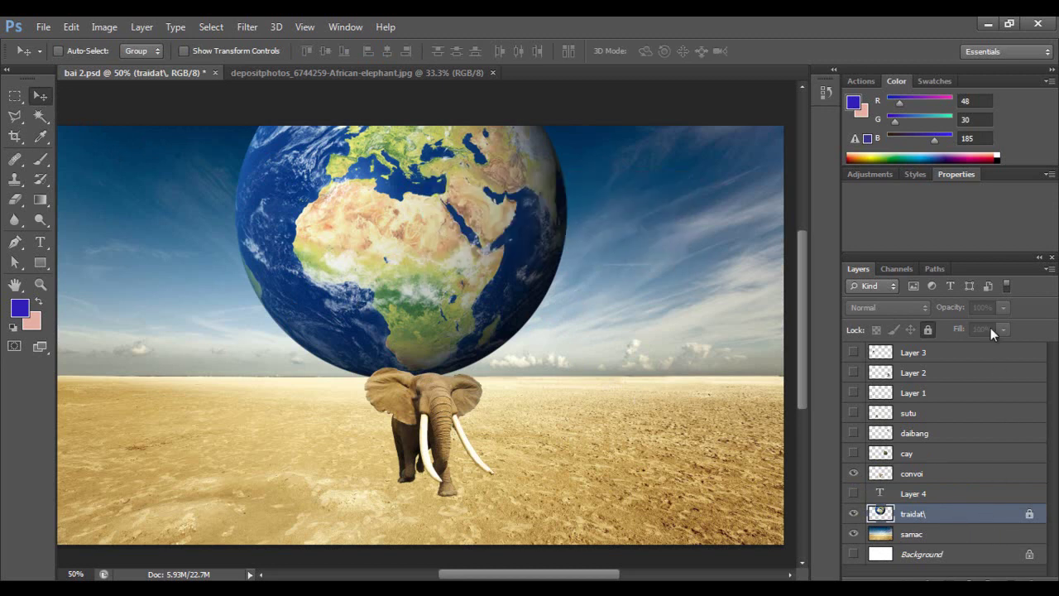
left_click(929, 330)
left_click_drag(429, 195, 300, 300)
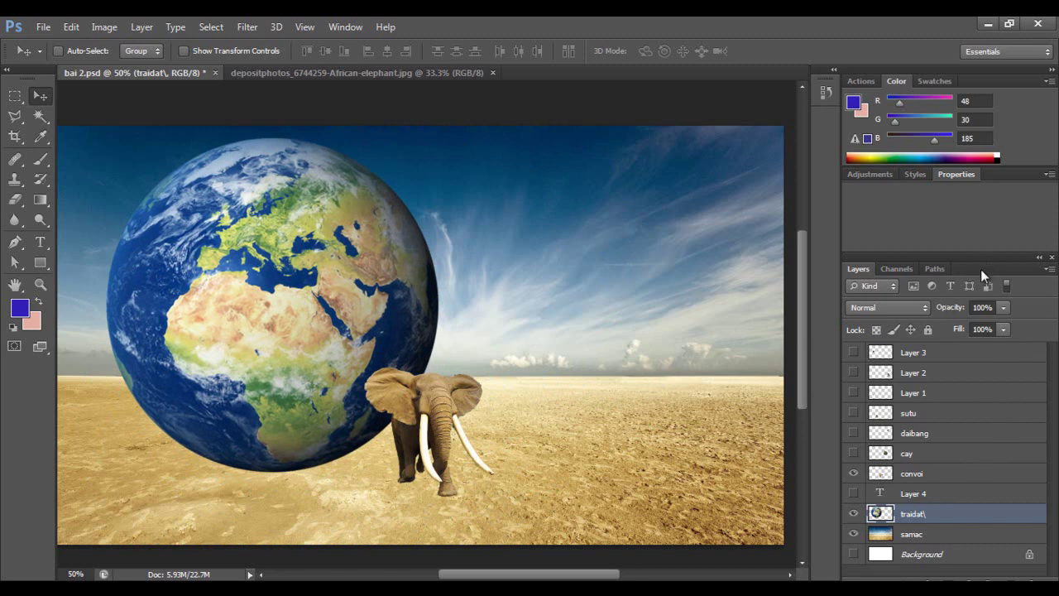
Hide the Layers panel and bring it back
left_click(345, 25)
left_click(368, 306)
left_click(345, 25)
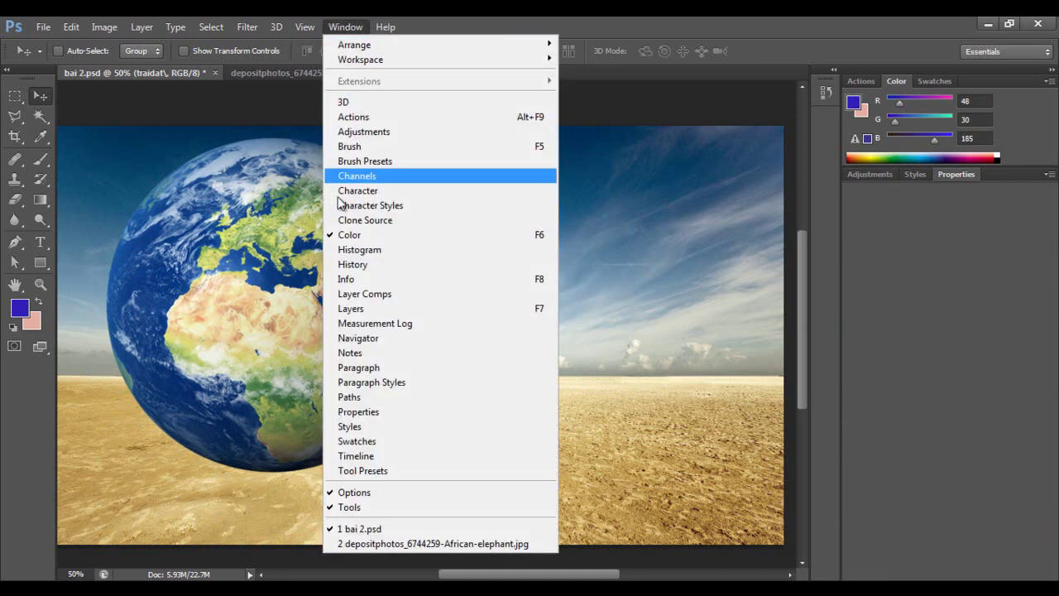
left_click(367, 307)
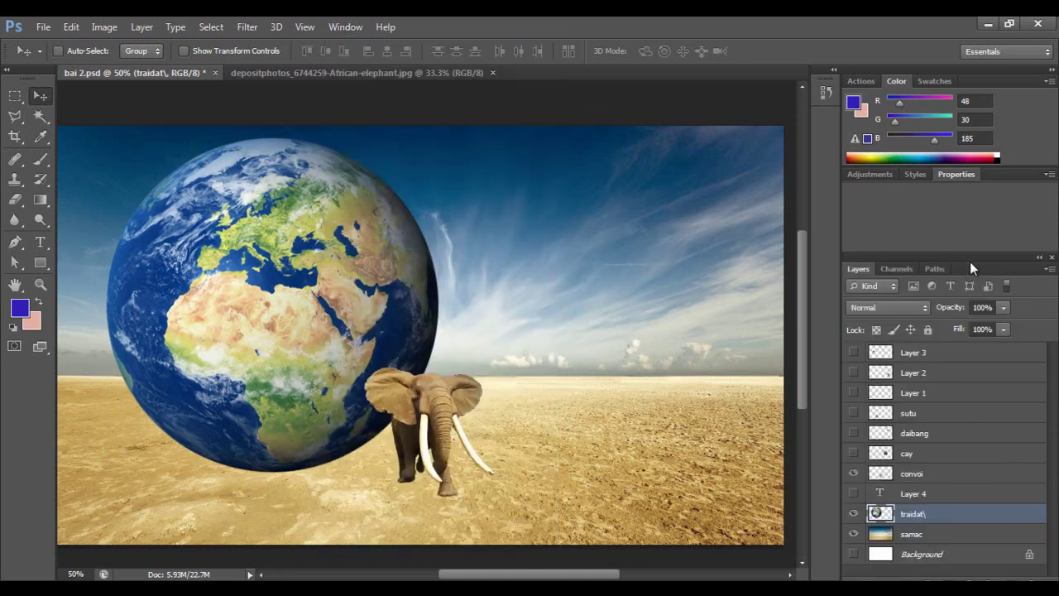
Look at the layer filter types and undock the Layers panel so it floats over the image
left_click(867, 286)
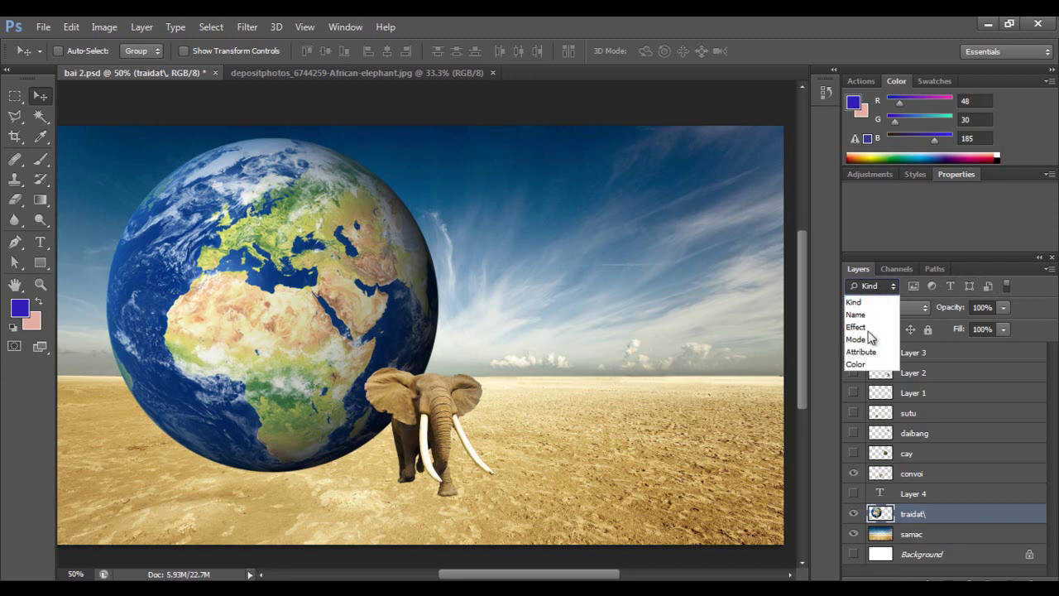
left_click(869, 282)
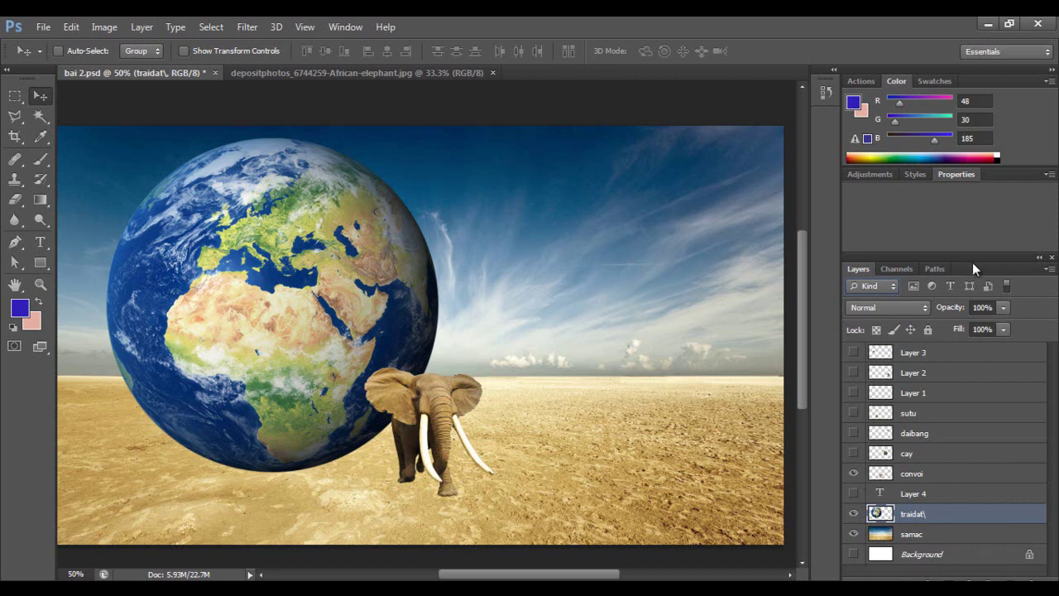
left_click_drag(981, 264, 719, 179)
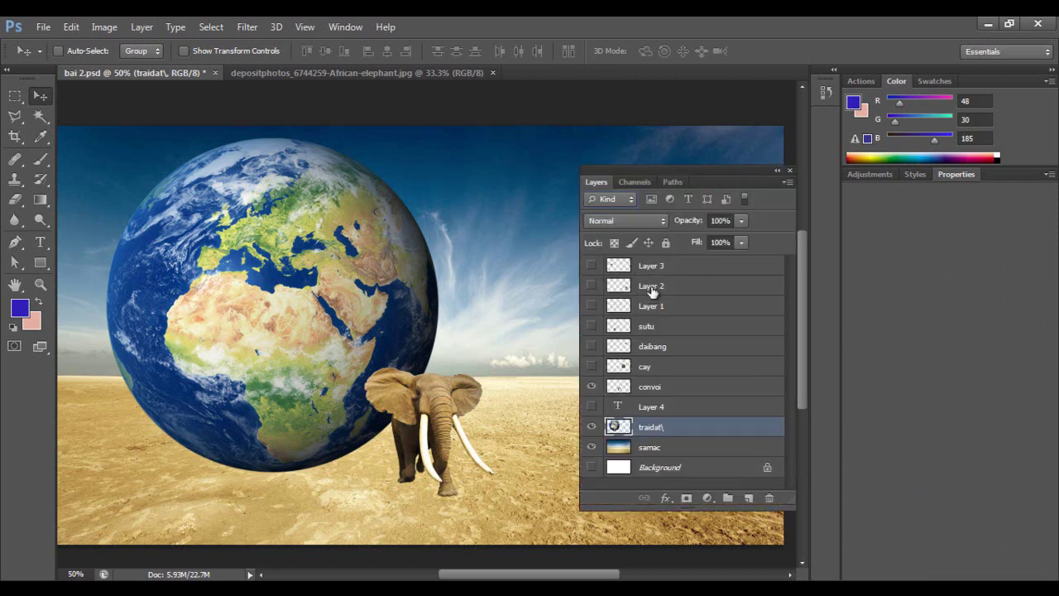
Make Layer 3, Layer 2 and the Background layer visible, and select the Background layer
left_click_drag(590, 266, 594, 293)
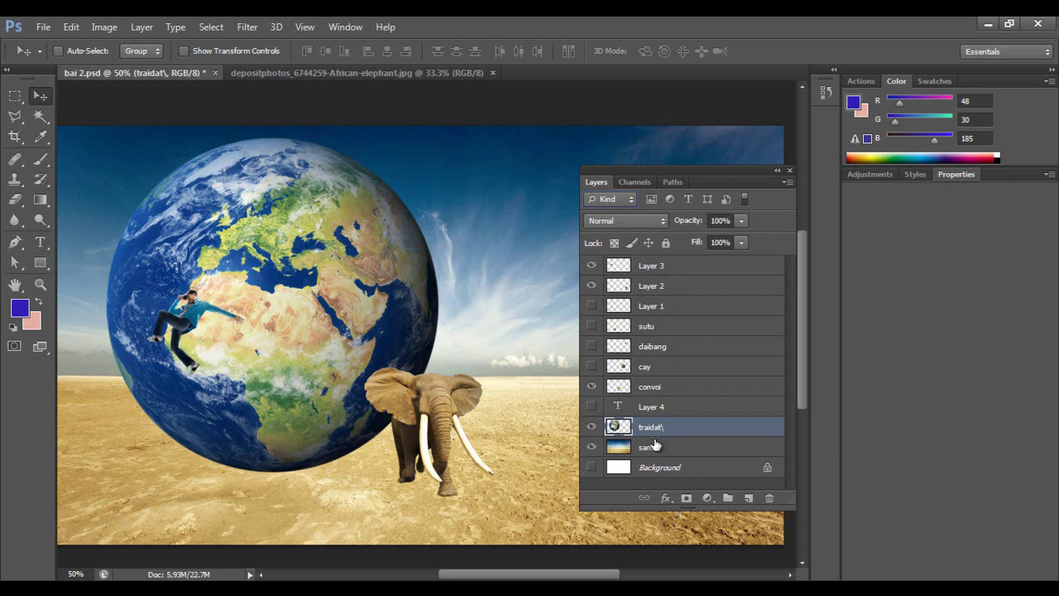
left_click(592, 467)
left_click(658, 470)
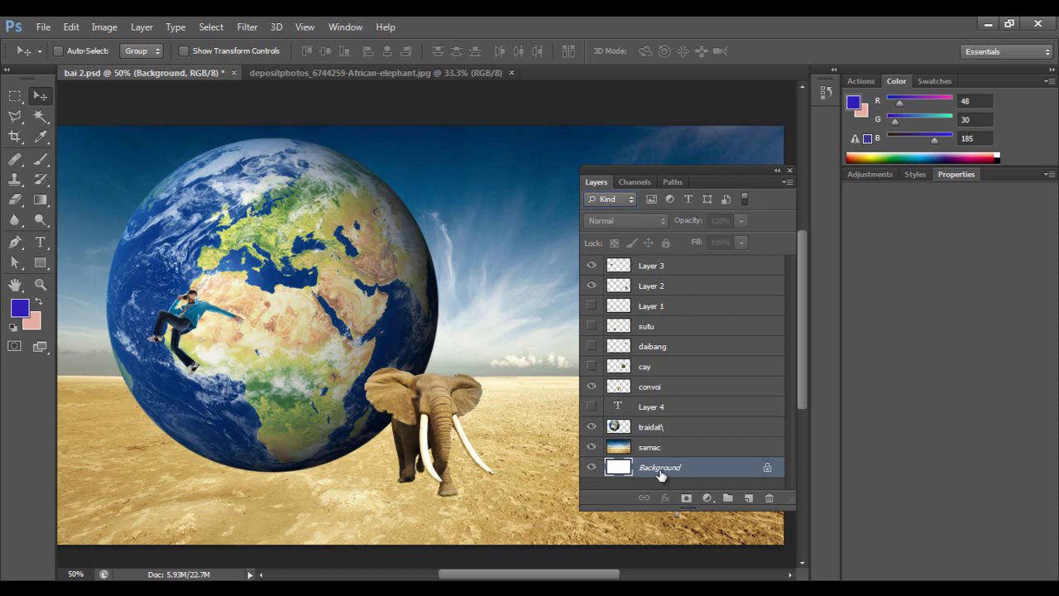
Open the flamingo image honghac-13 from the Anh gốc folder
left_click(42, 27)
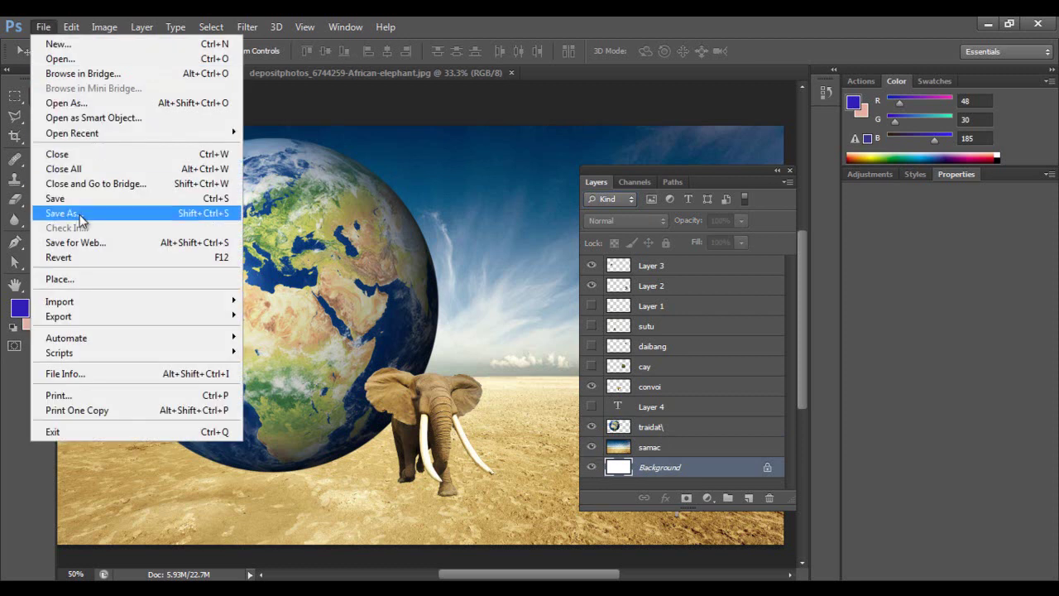
left_click(60, 59)
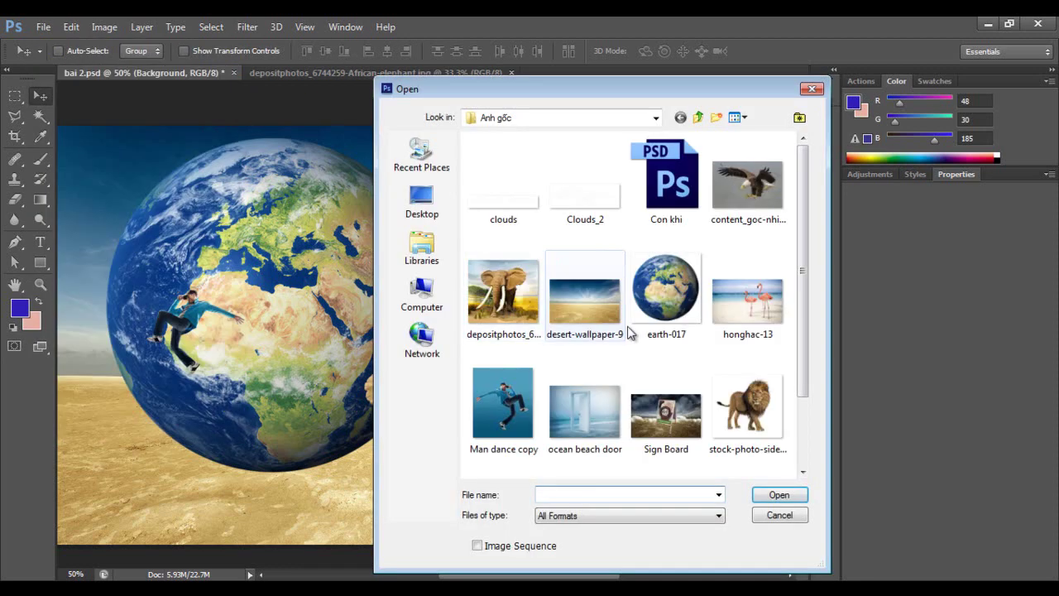
left_click(679, 299)
left_click(741, 323)
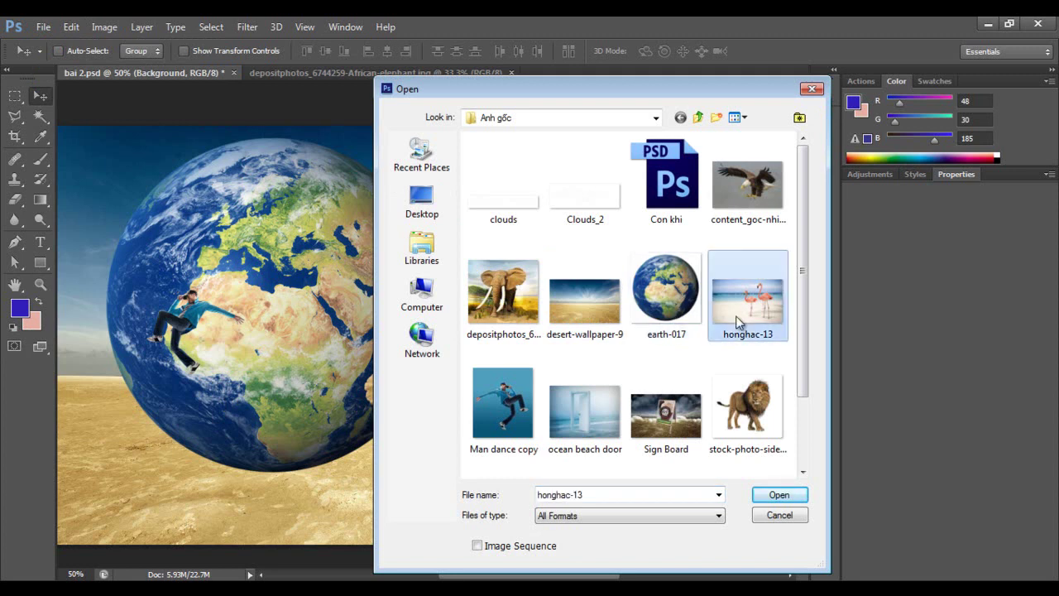
left_click(780, 495)
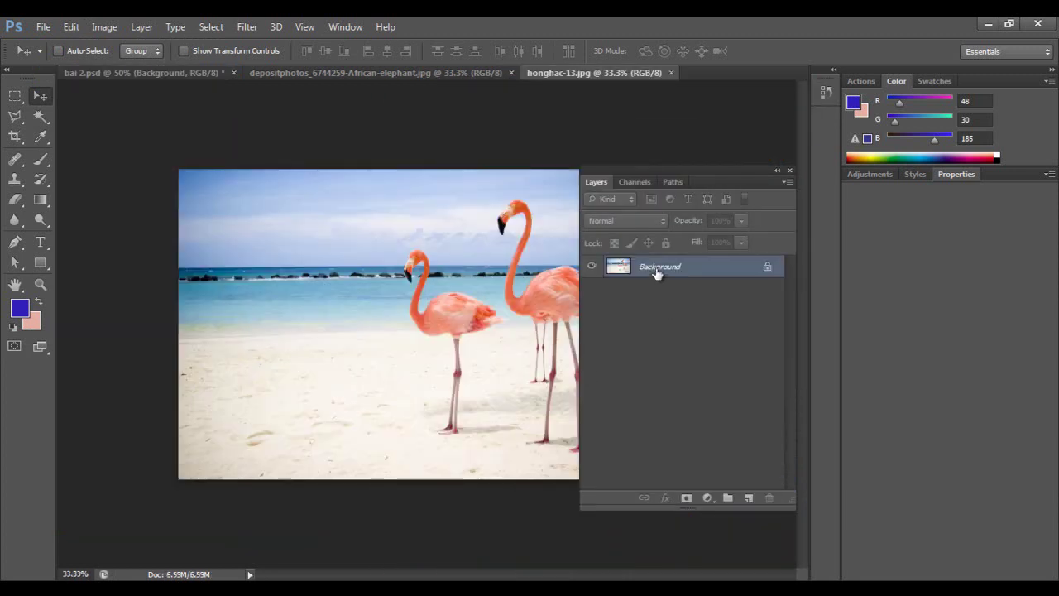
Open the Man dance copy image from the Anh gốc folder
left_click(46, 26)
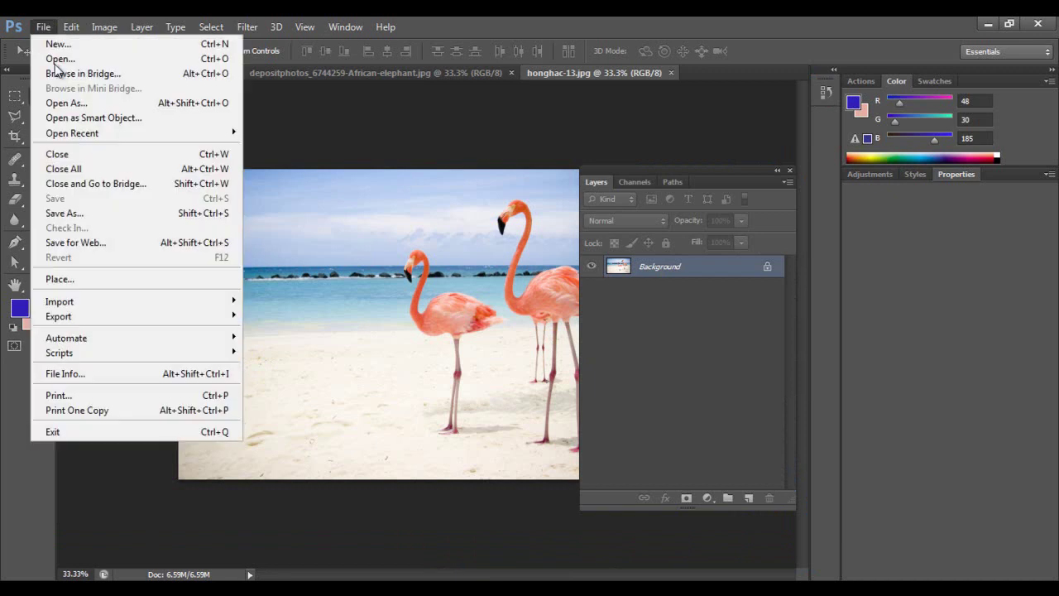
left_click(61, 58)
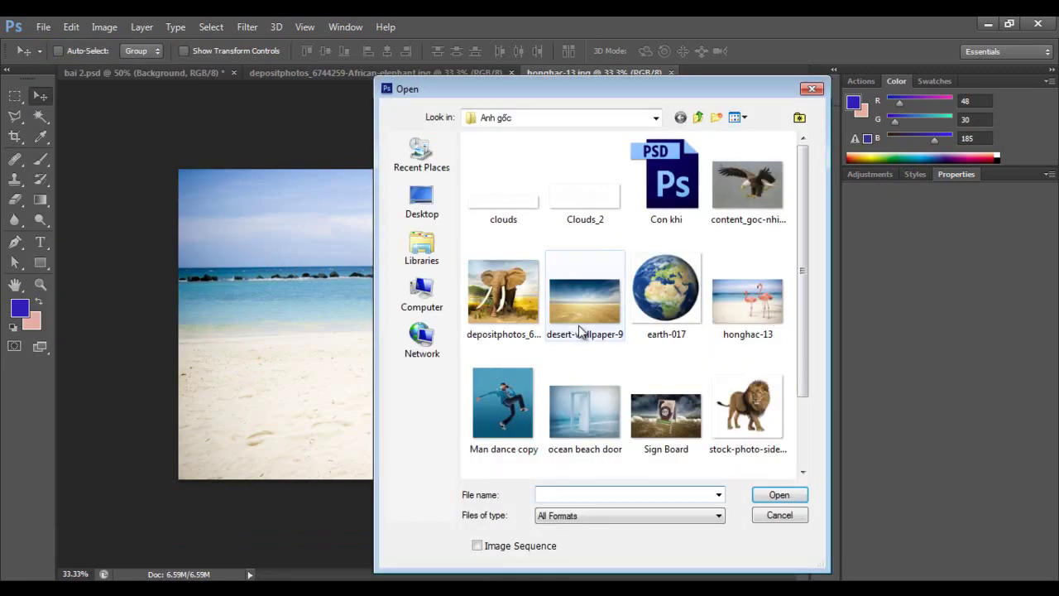
left_click(503, 406)
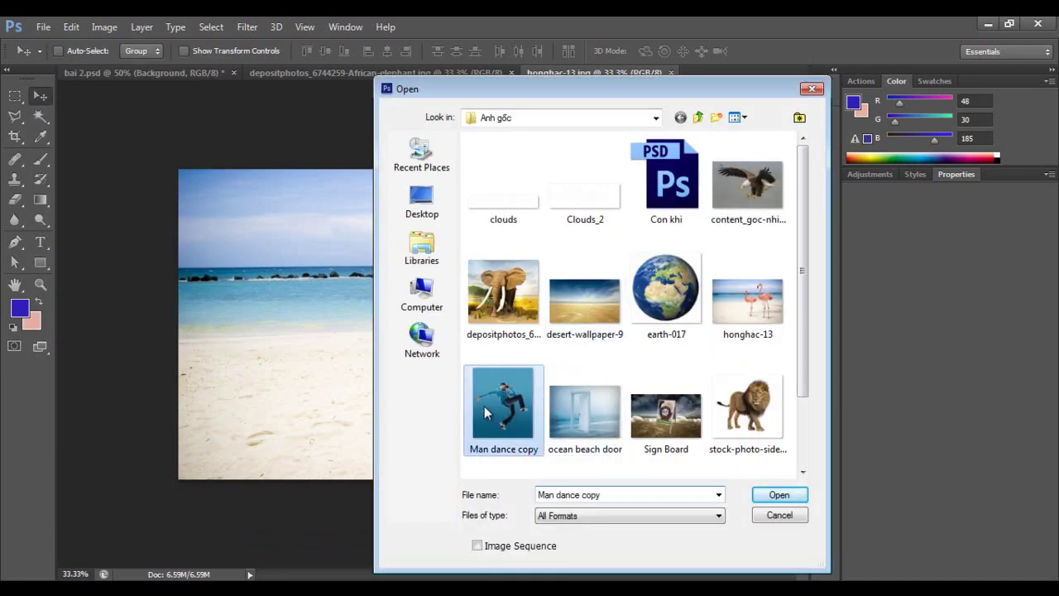
left_click(778, 495)
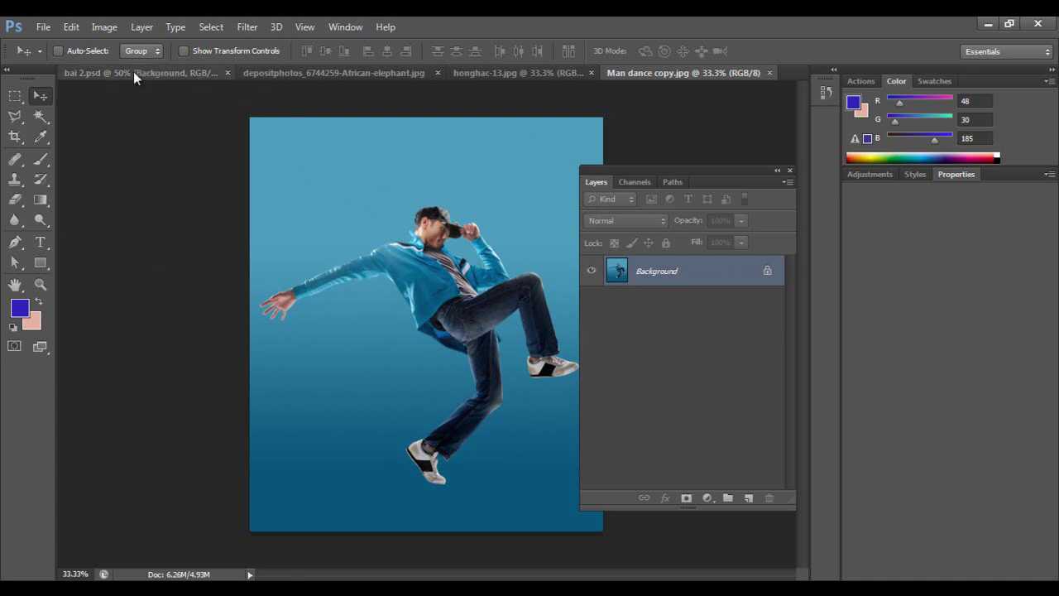
Add the 12 pt Tahoma text "gghhgg" to the backdrop above the dancer's outstretched arm
left_click(40, 243)
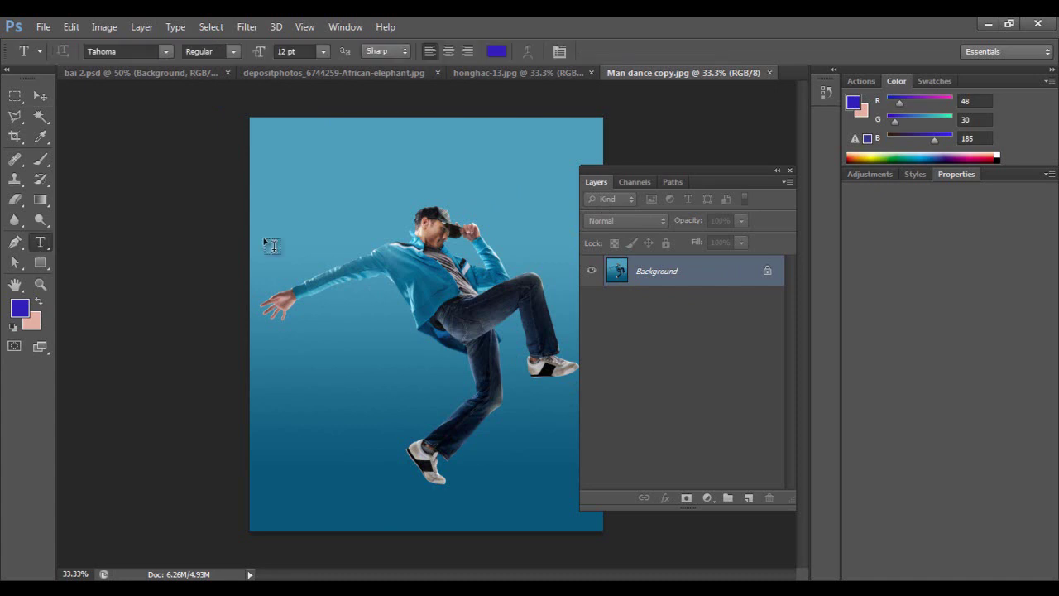
left_click(325, 198)
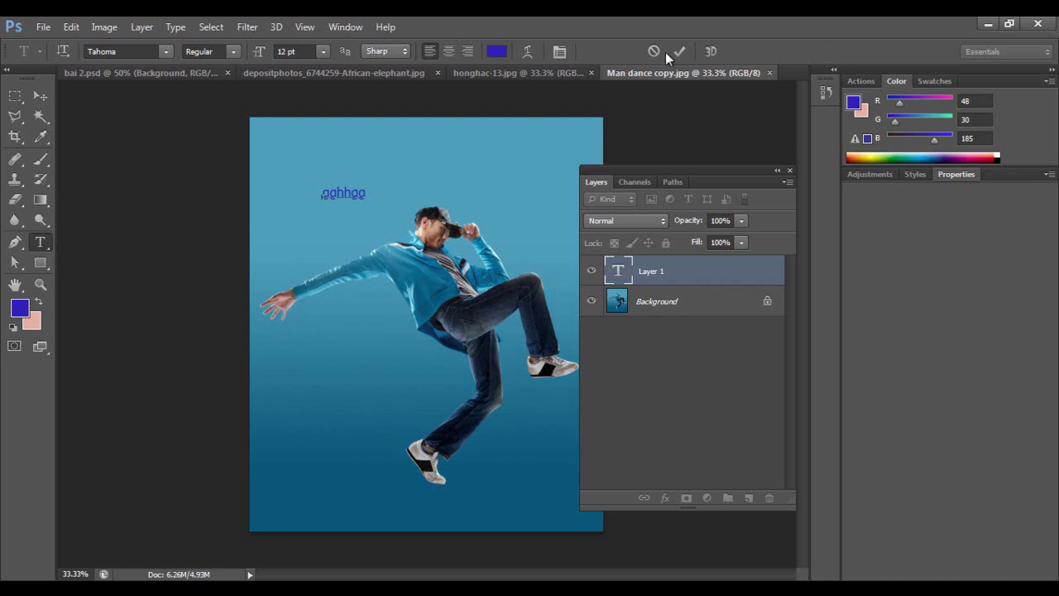
key("ctrl+Return")
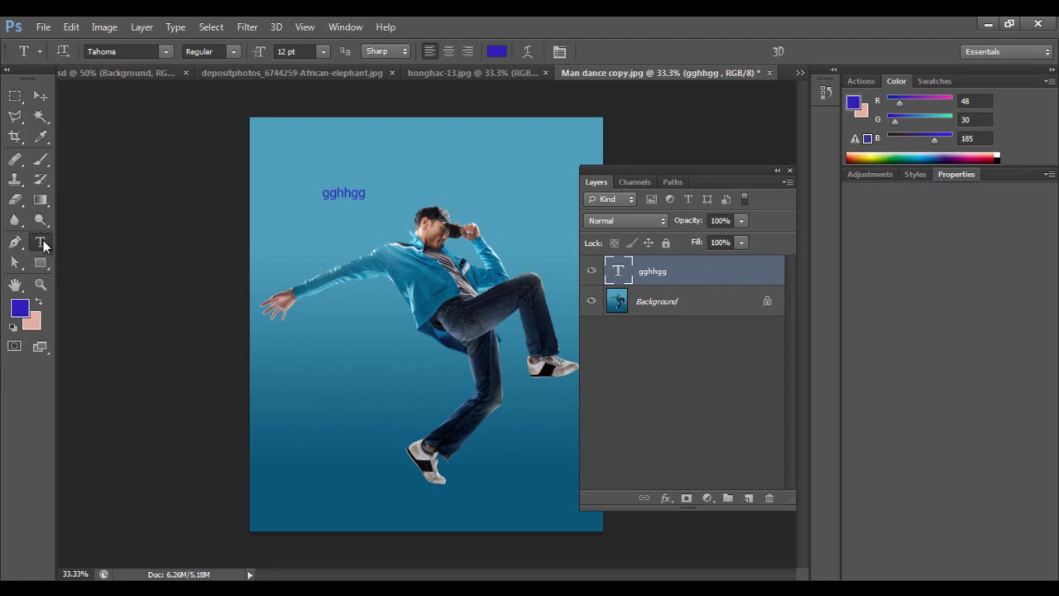
Create a second, blank text layer below the "gghhgg" text and switch to the Move tool
left_click(311, 220)
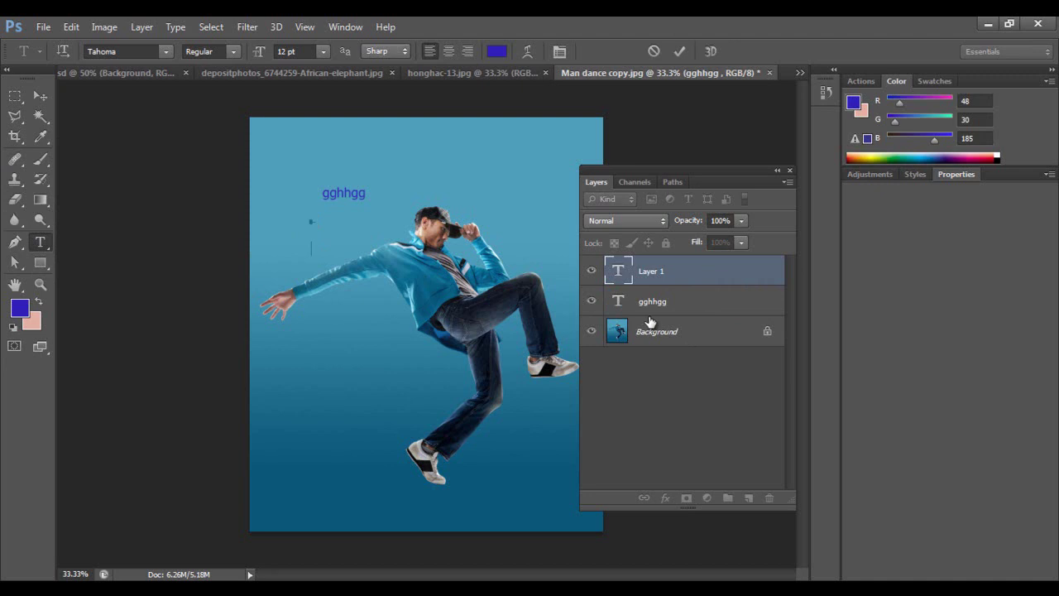
left_click(657, 406)
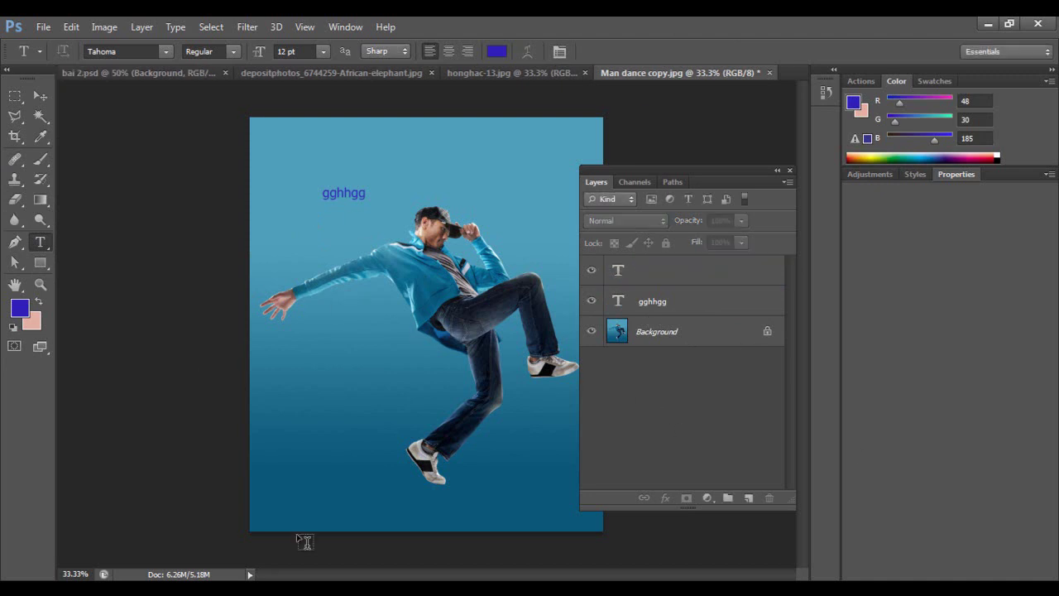
key("v")
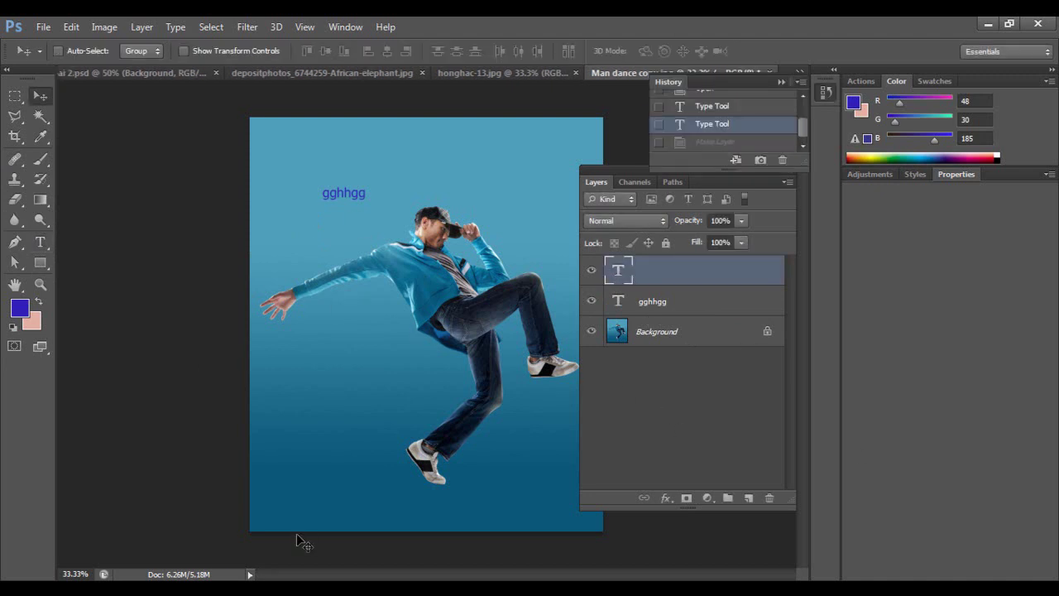
Try to move the locked Background layer of the dancer image
left_click(656, 334)
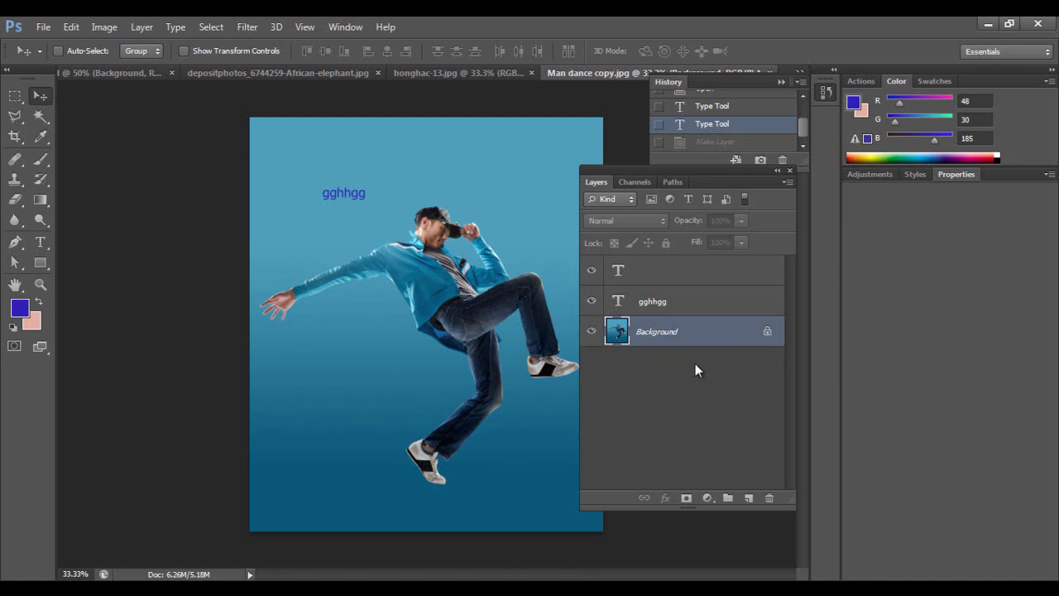
left_click(411, 286)
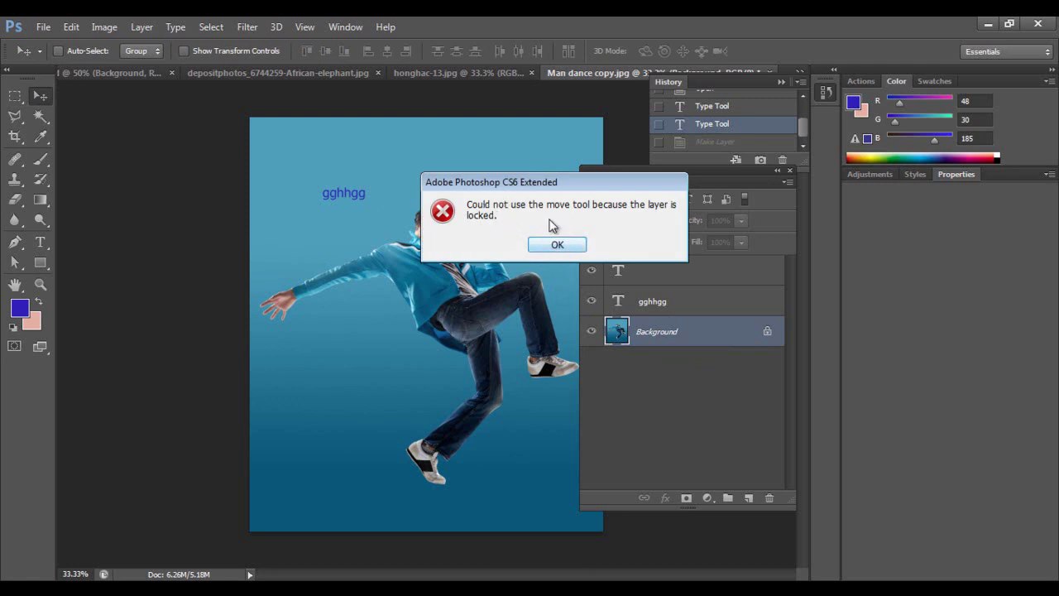
left_click_drag(553, 184, 398, 211)
left_click(402, 271)
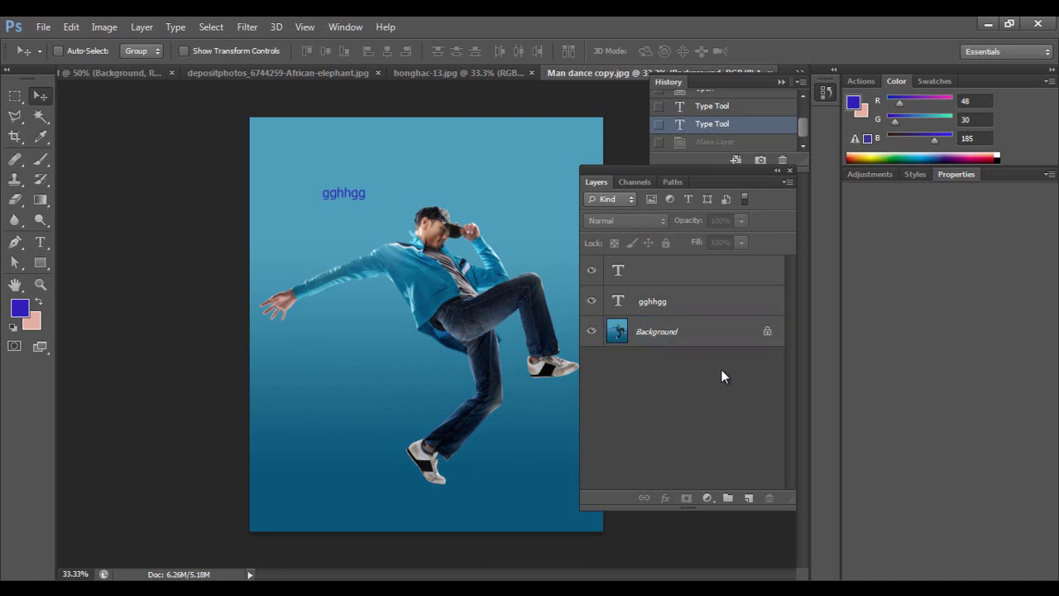
Convert the Background into a regular layer named Layer 0 with Normal mode and 100% opacity, and try to move it
double_click(662, 332)
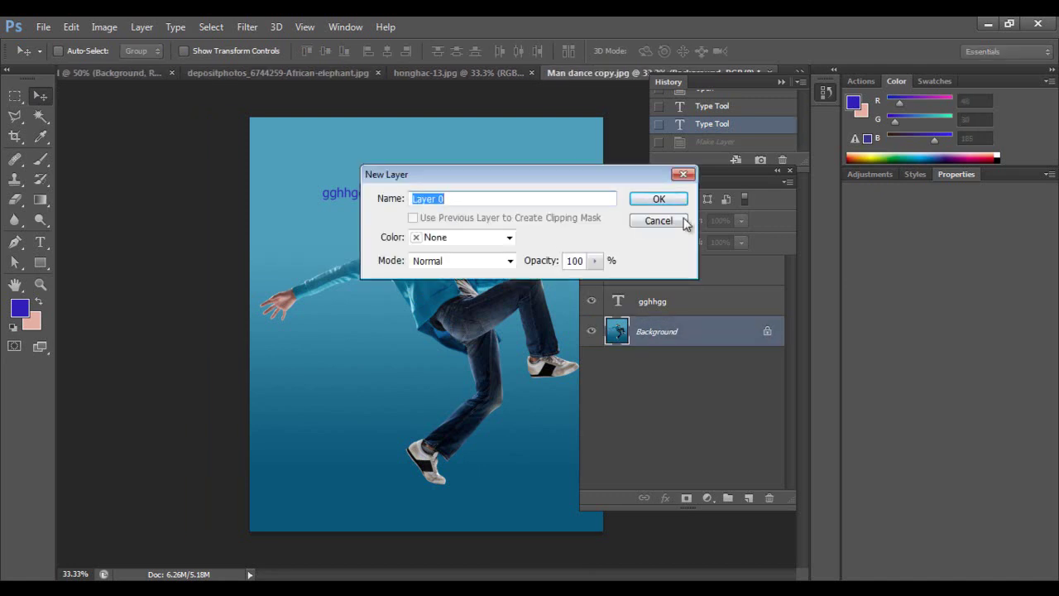
left_click(659, 199)
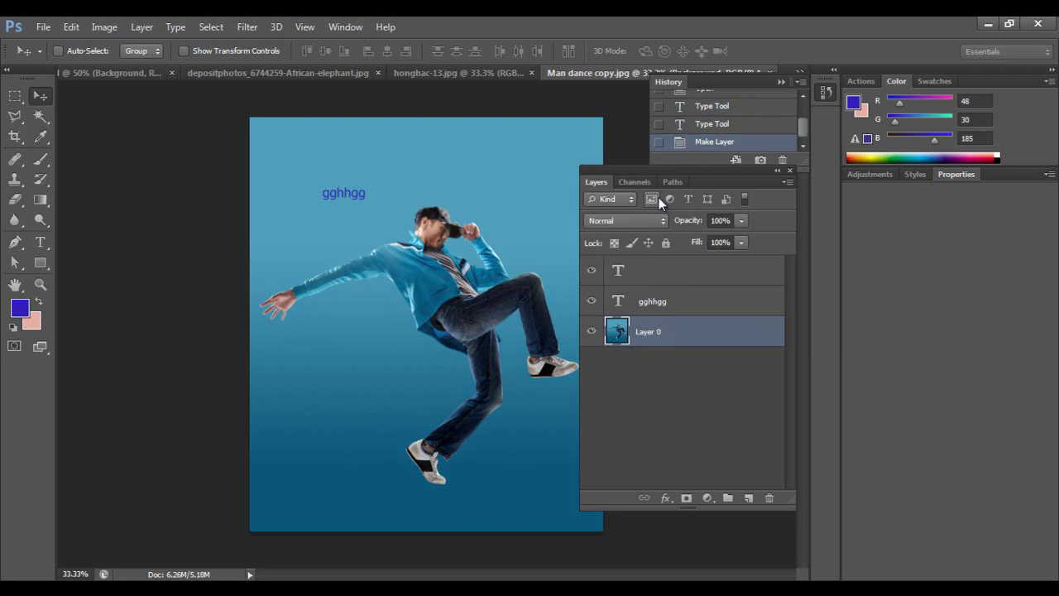
left_click(667, 389)
left_click(644, 336)
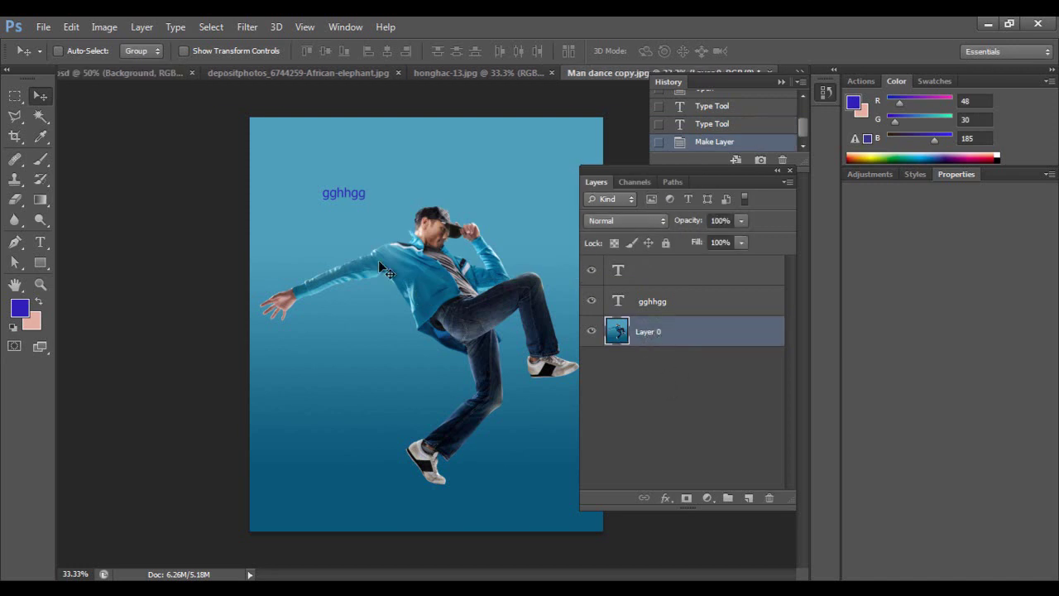
left_click_drag(464, 272, 438, 285)
Rename Layer 0, the dancer image layer, as "hinh nguoi"
left_click(662, 356)
left_click(651, 339)
double_click(652, 332)
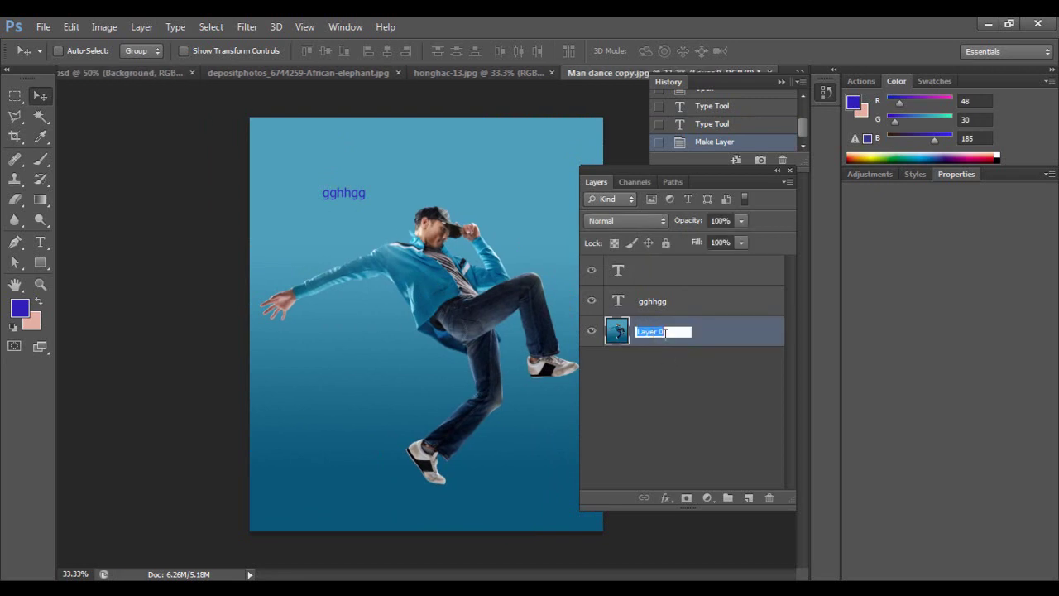
type("hinh nguoi")
key("Return")
Rename the "gghhgg" text layer as "noi dung"
double_click(664, 303)
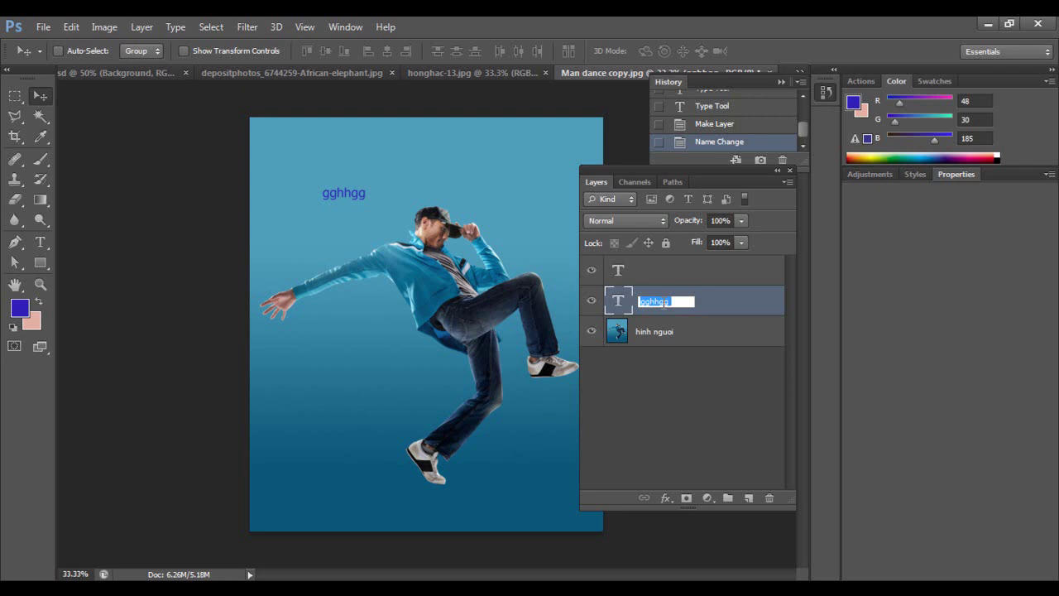
type("noi dung")
key("Return")
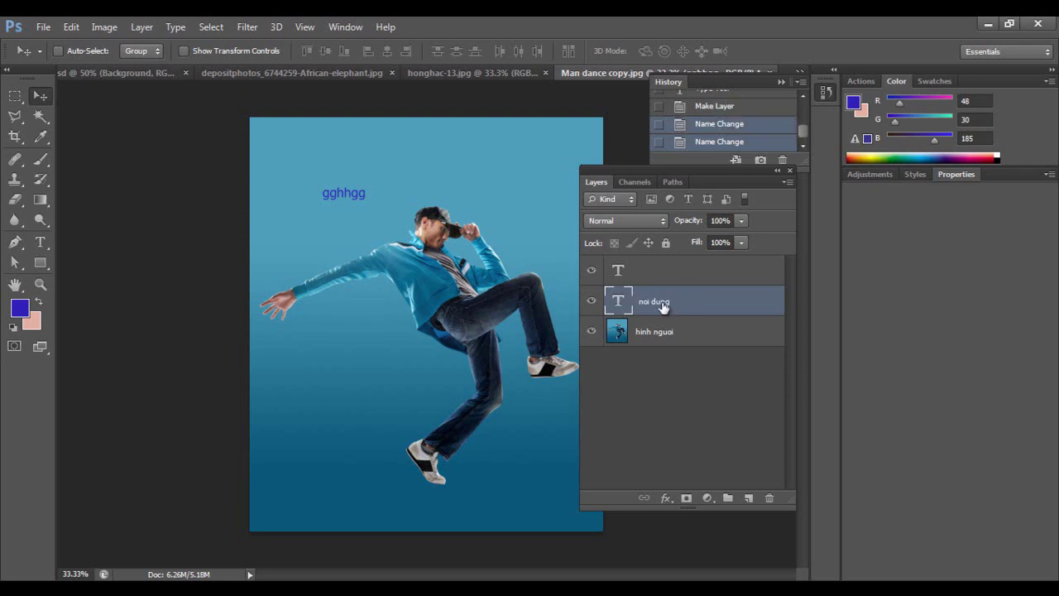
In bai 2.psd, clear the Layers panel off the canvas and make the hidden layers Layer 1, sutu, daibang, cay and Layer 4 visible
left_click(92, 75)
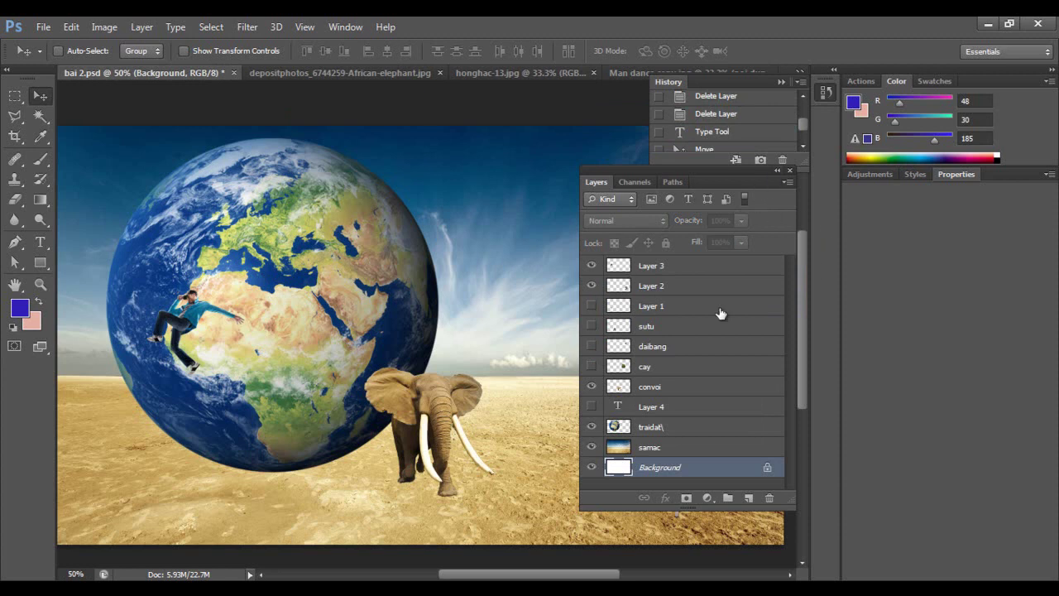
left_click_drag(764, 187, 977, 212)
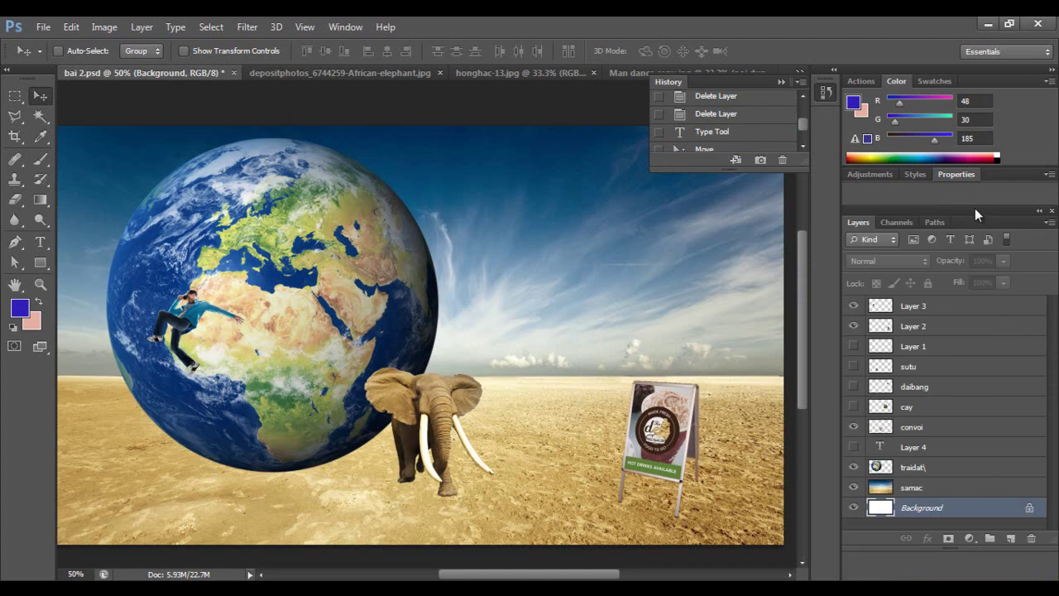
left_click_drag(854, 346, 855, 509)
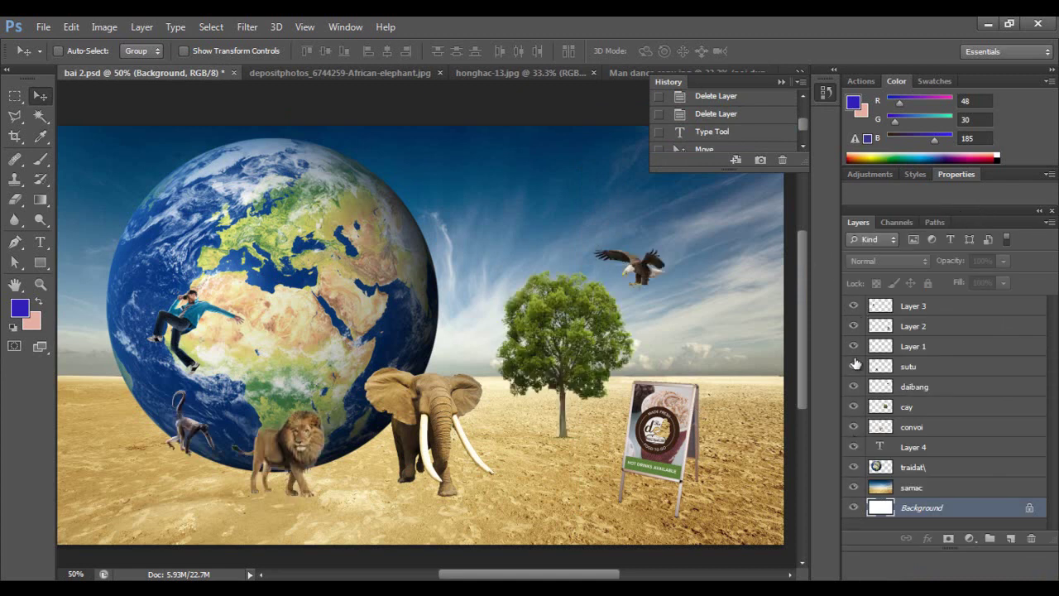
Shift the eagle on the daibang layer slightly closer to the treetop, and briefly select the sutu layer before reselecting daibang
left_click(914, 389)
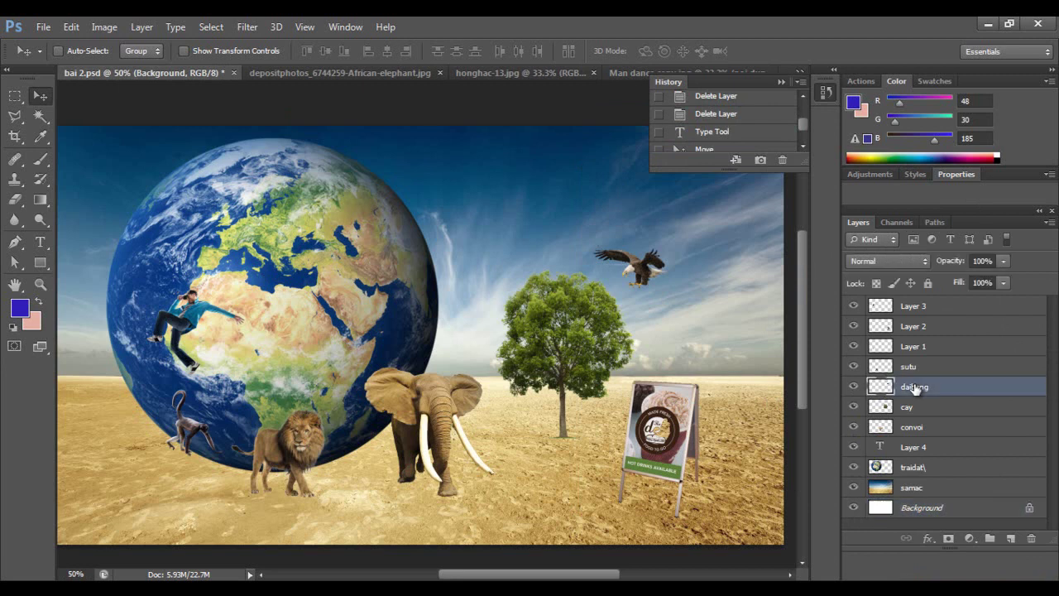
mouse_move(629, 214)
left_mouse_down()
mouse_move(564, 238)
mouse_move(506, 241)
mouse_move(620, 228)
left_mouse_up()
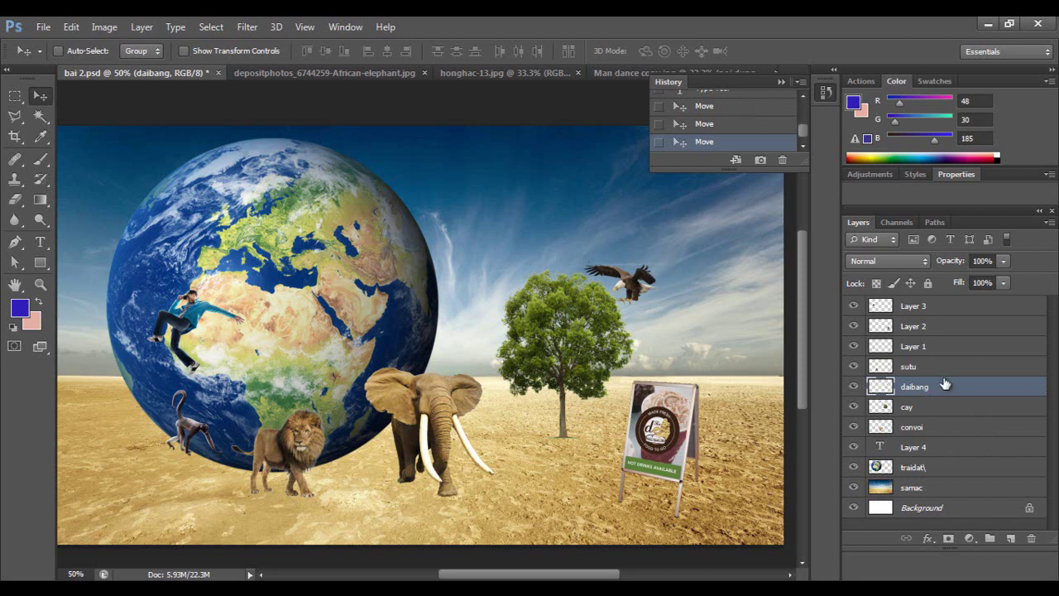
left_click(912, 368)
left_click(921, 386)
Hide and show again the daibang eagle layer and the sutu lion layer, one after the other
left_click(854, 388)
left_click(854, 388)
left_click(854, 367)
left_click(854, 366)
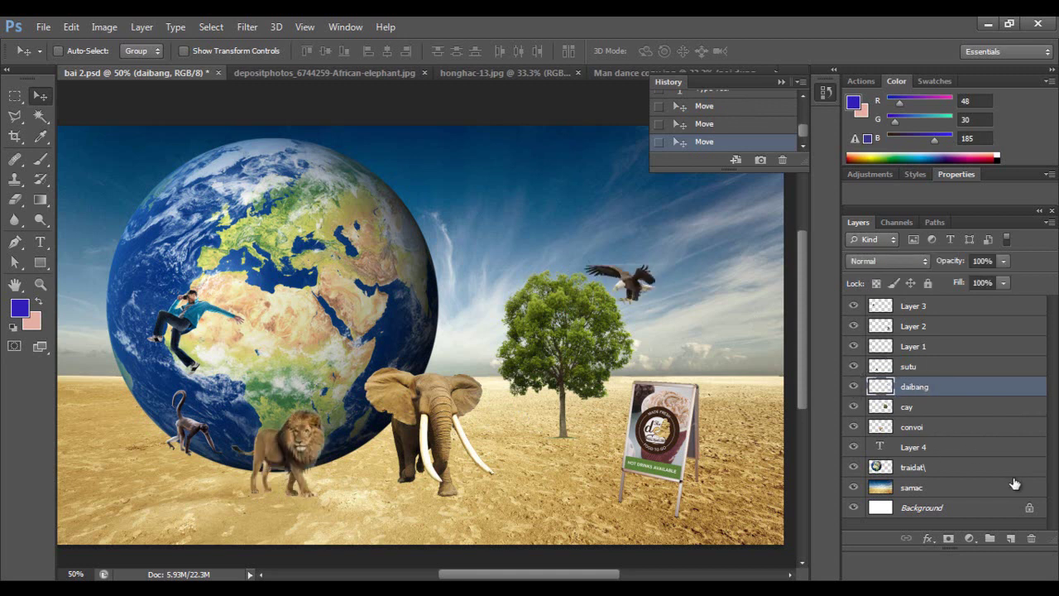